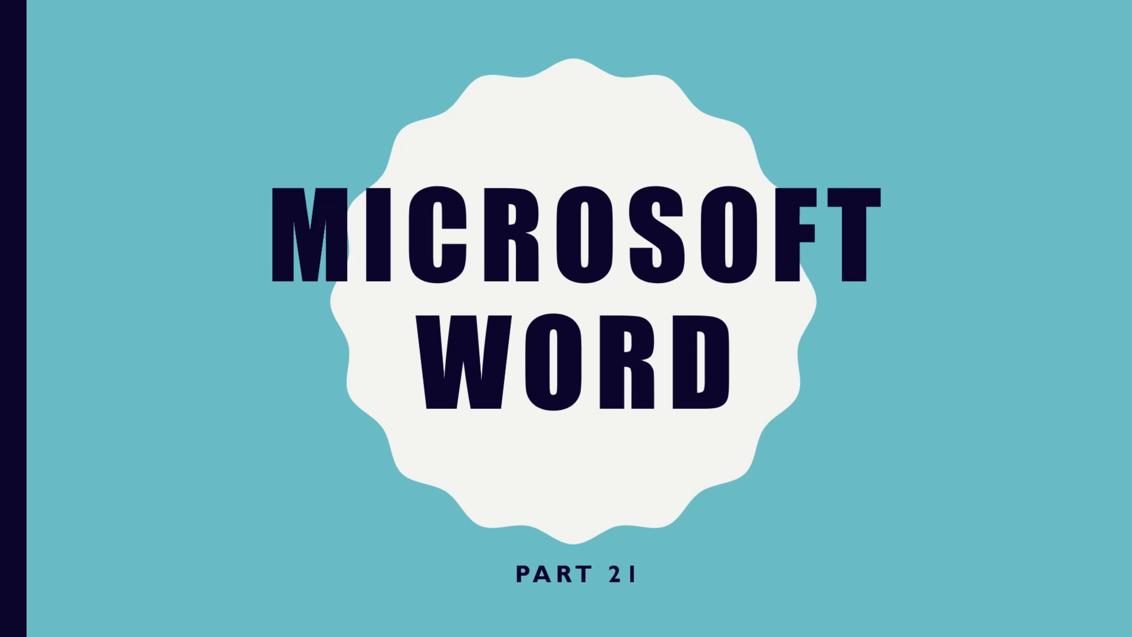
Advance to the Sharing slide and reveal its Cloud Sharing, Email and Blog bullets.
key("Right")
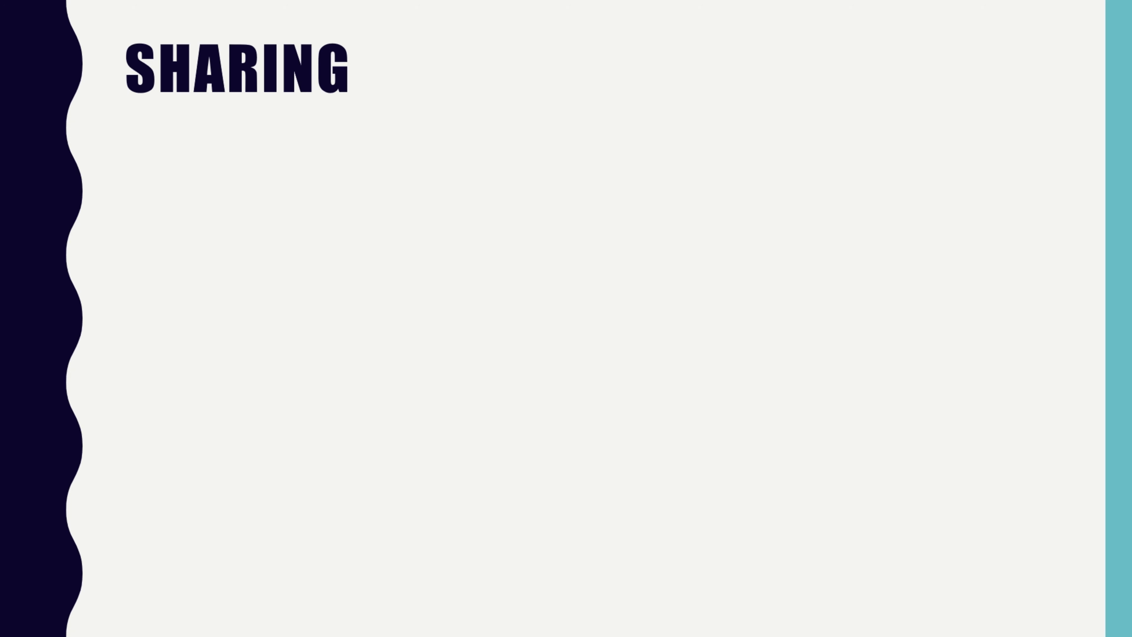
key("Right")
key("Right")
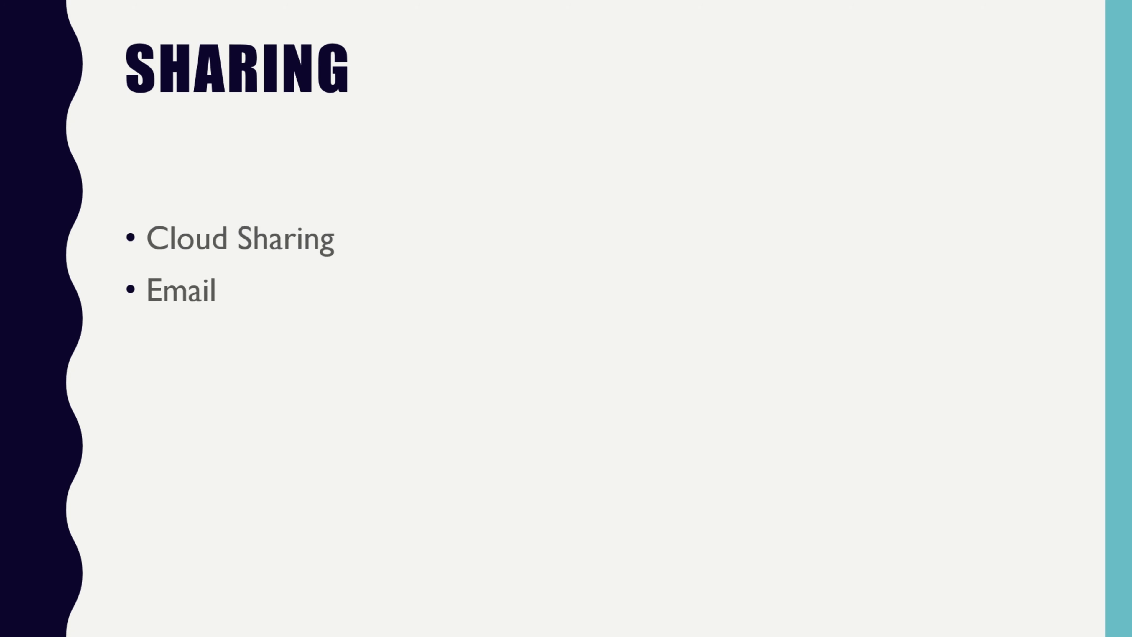
key("Right")
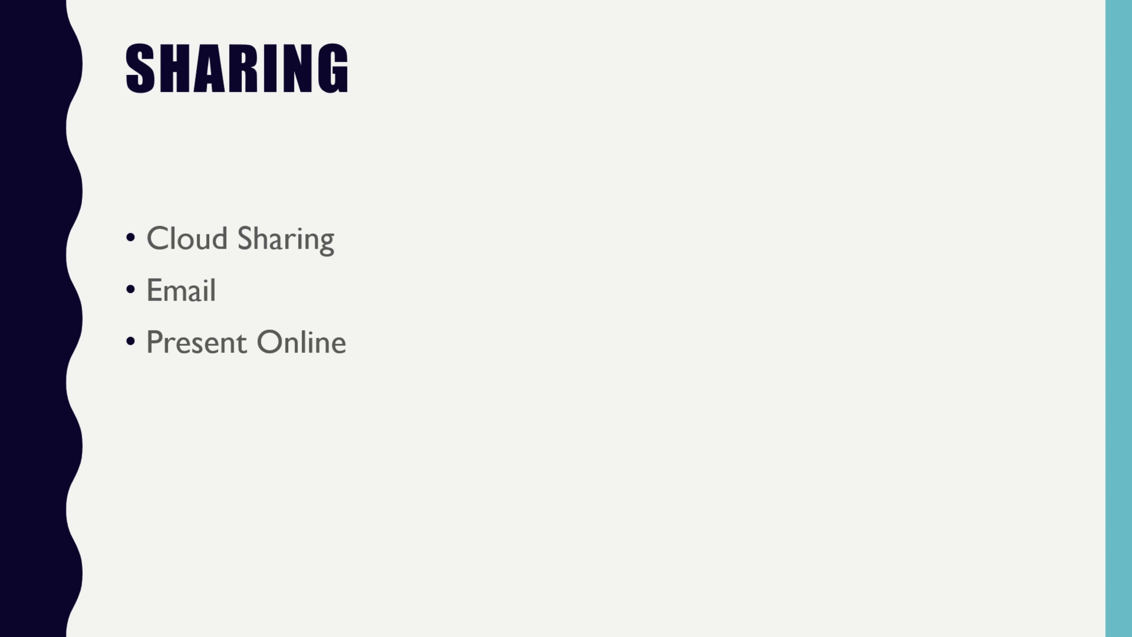
key("Right")
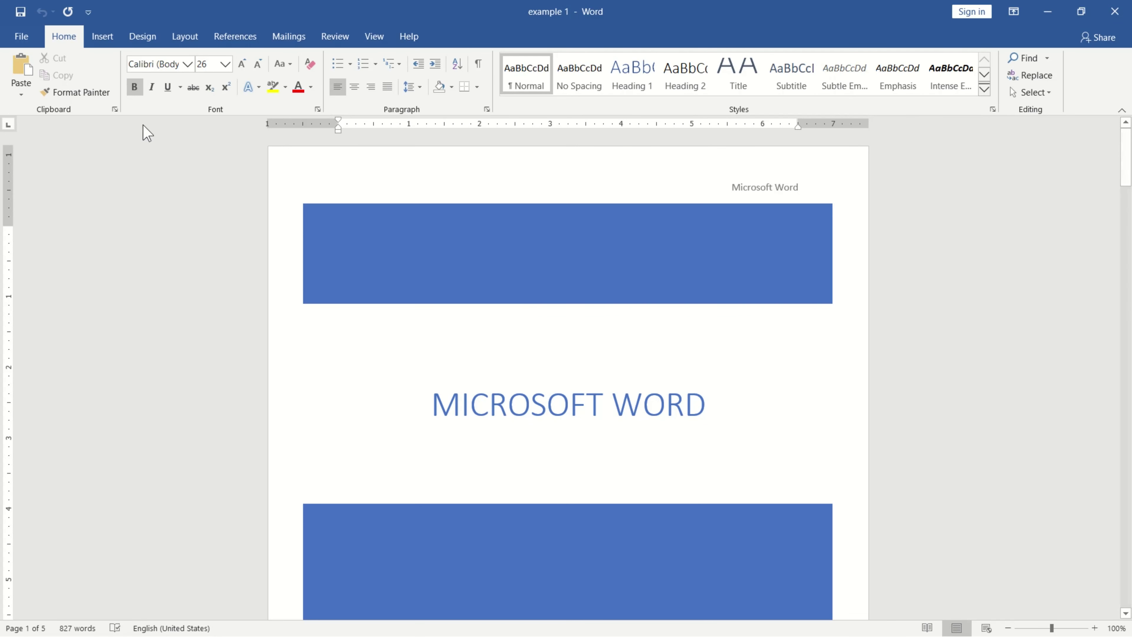
View Share with People for example 1, start saving it to OneDrive, then return to Share.
left_click(23, 36)
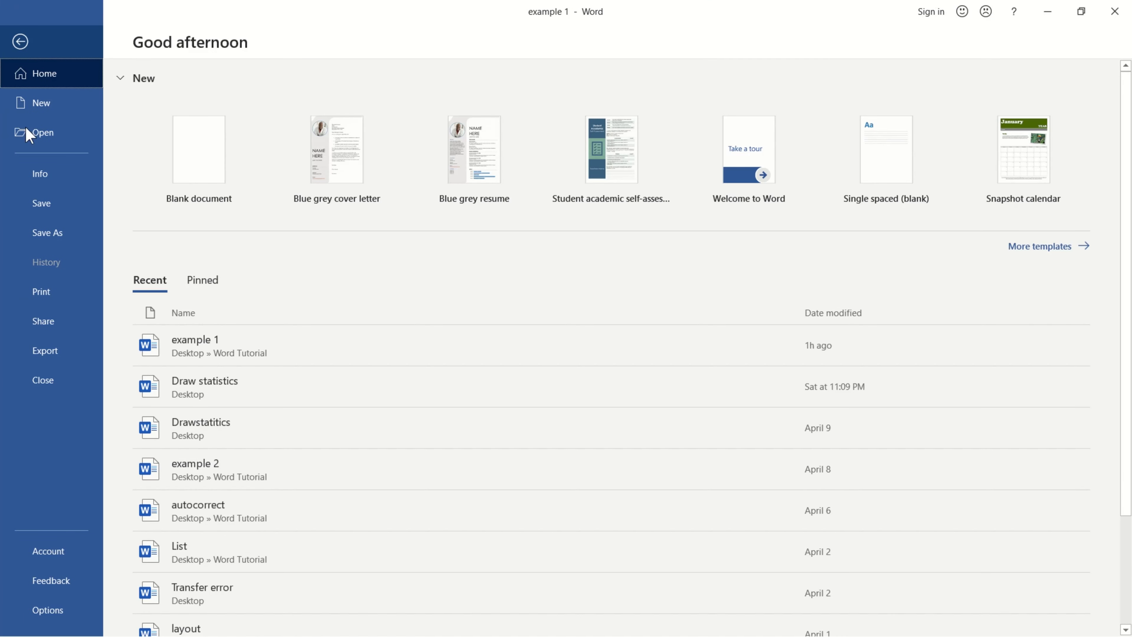
left_click(54, 321)
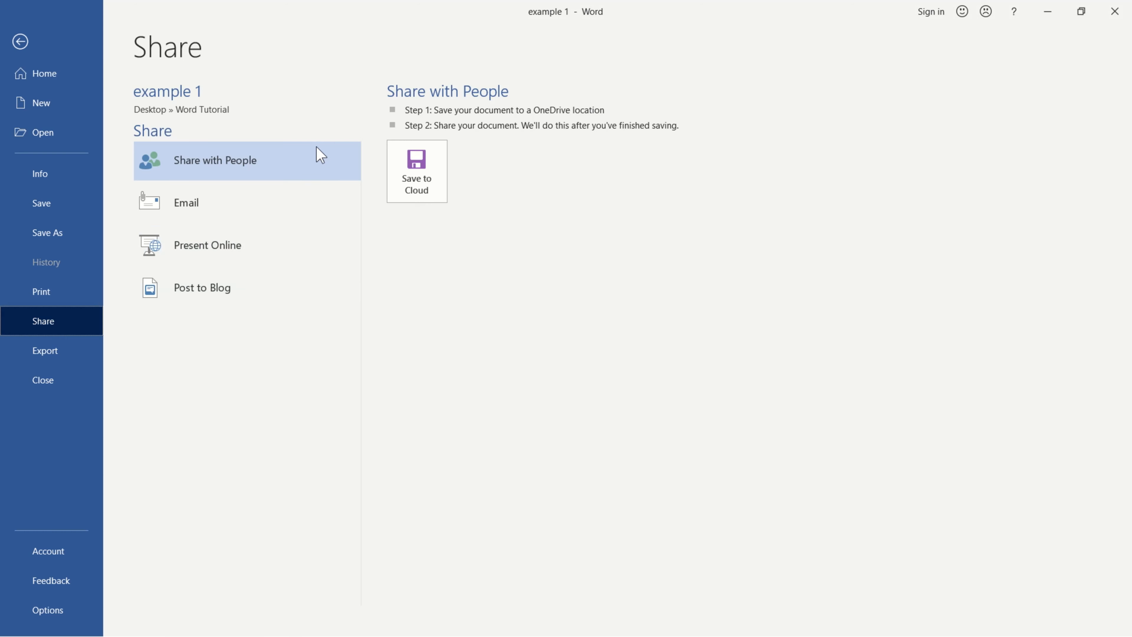
left_click(222, 159)
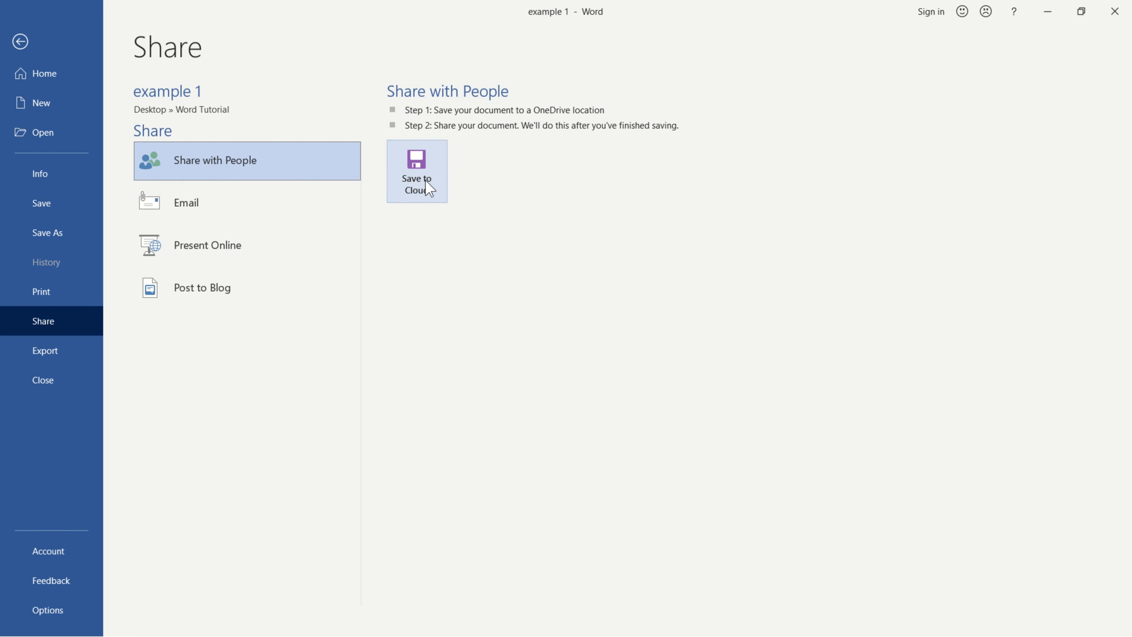
left_click(423, 190)
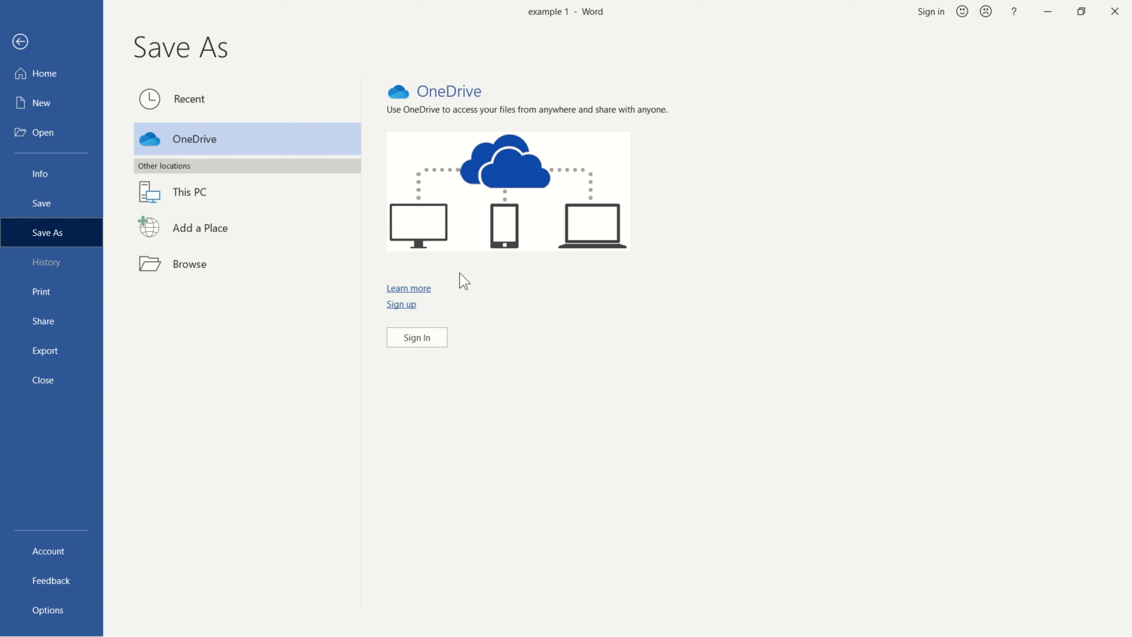
left_click(48, 323)
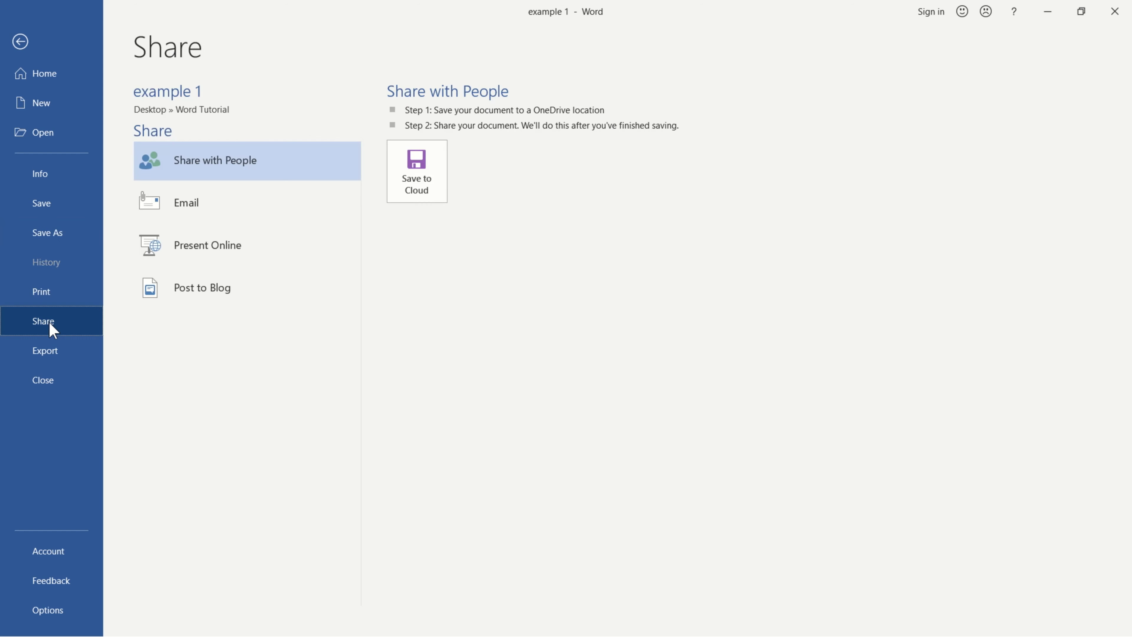
Show the Email options for example 1 and try sending it as a link.
left_click(248, 213)
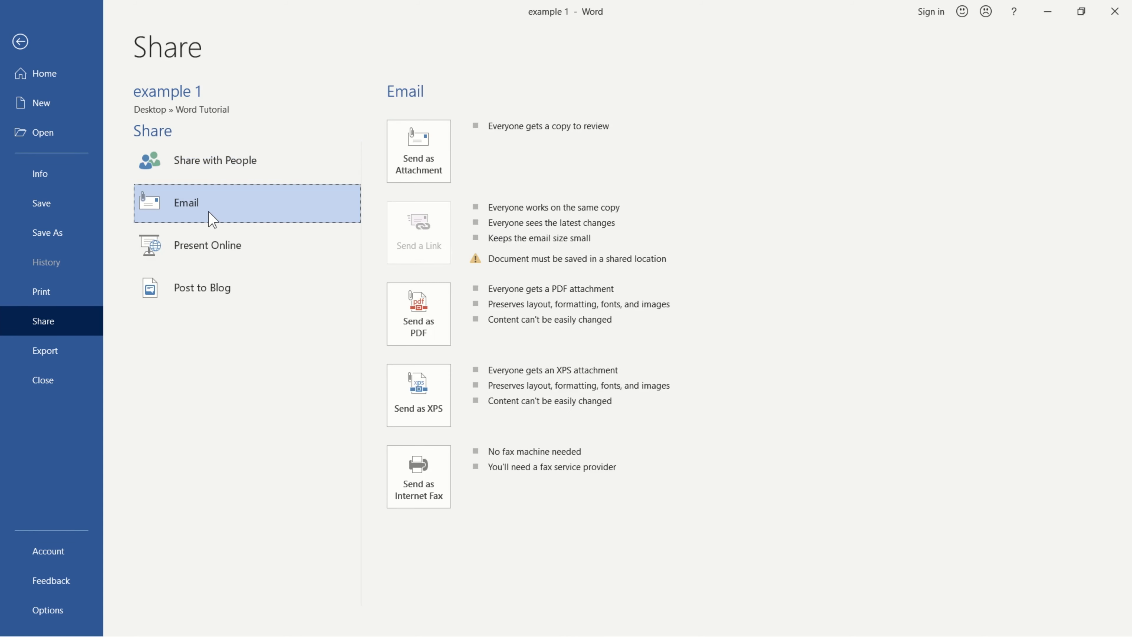
left_click(430, 247)
left_click(258, 205)
Draft Outlook emails with example 1.docx ('Hi Good Morning, / Find attachment') and example 1.pdf, then close.
left_click(426, 163)
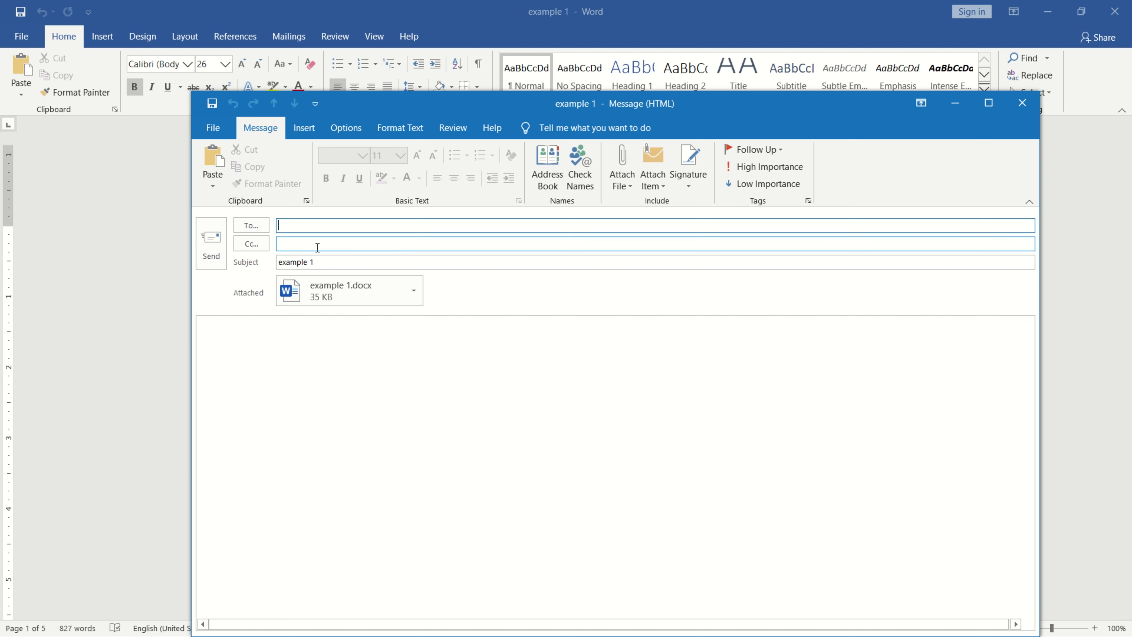
type("akk")
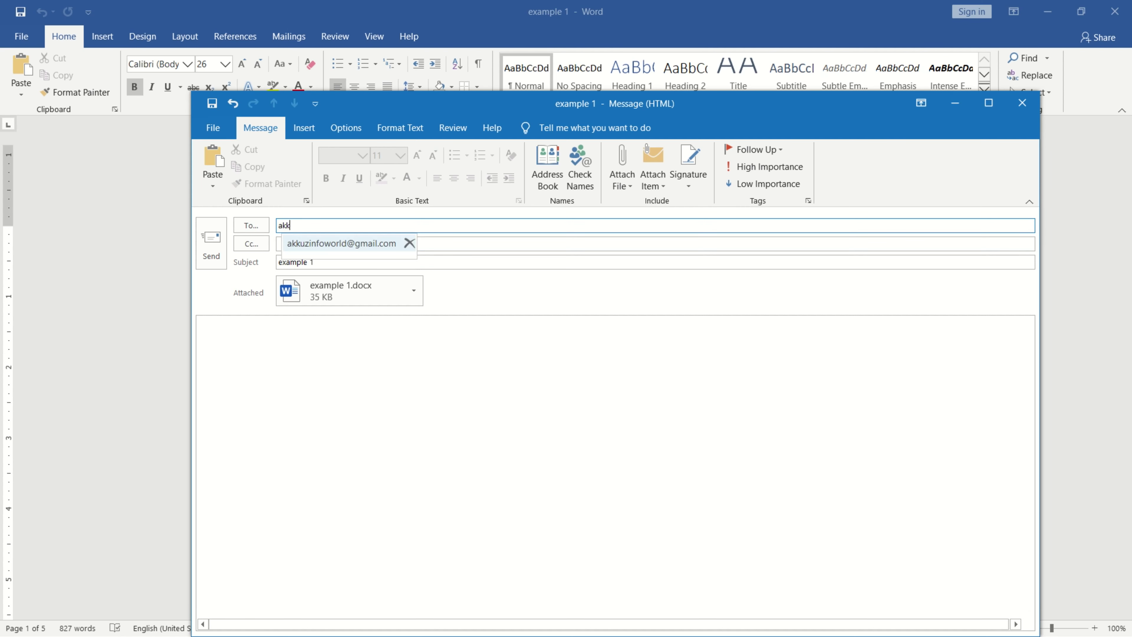
left_click(335, 248)
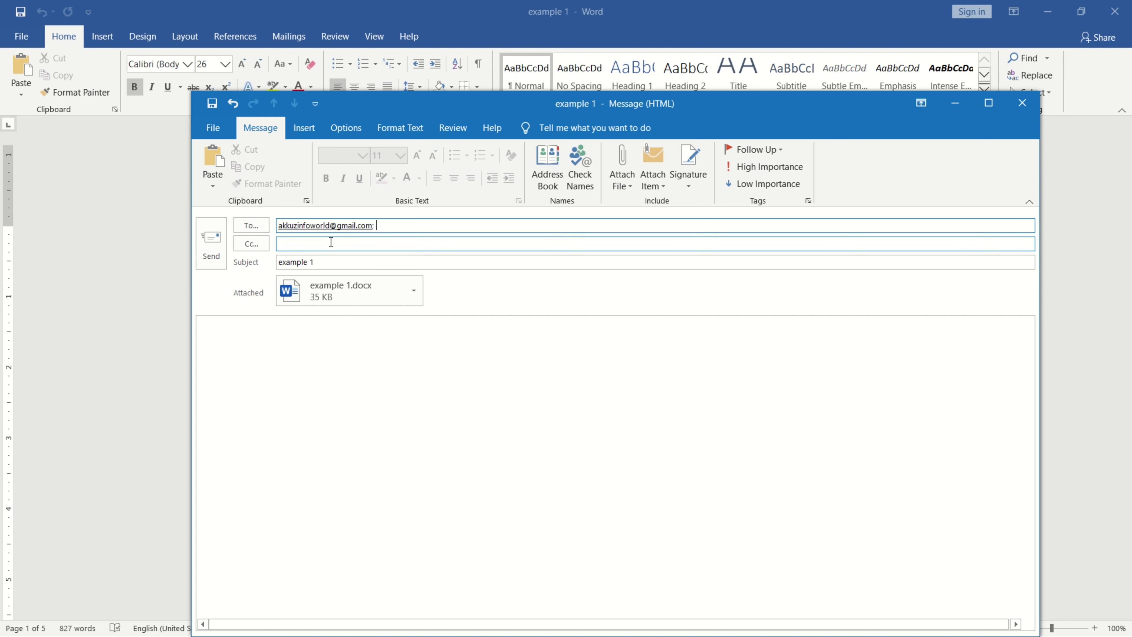
left_click(288, 398)
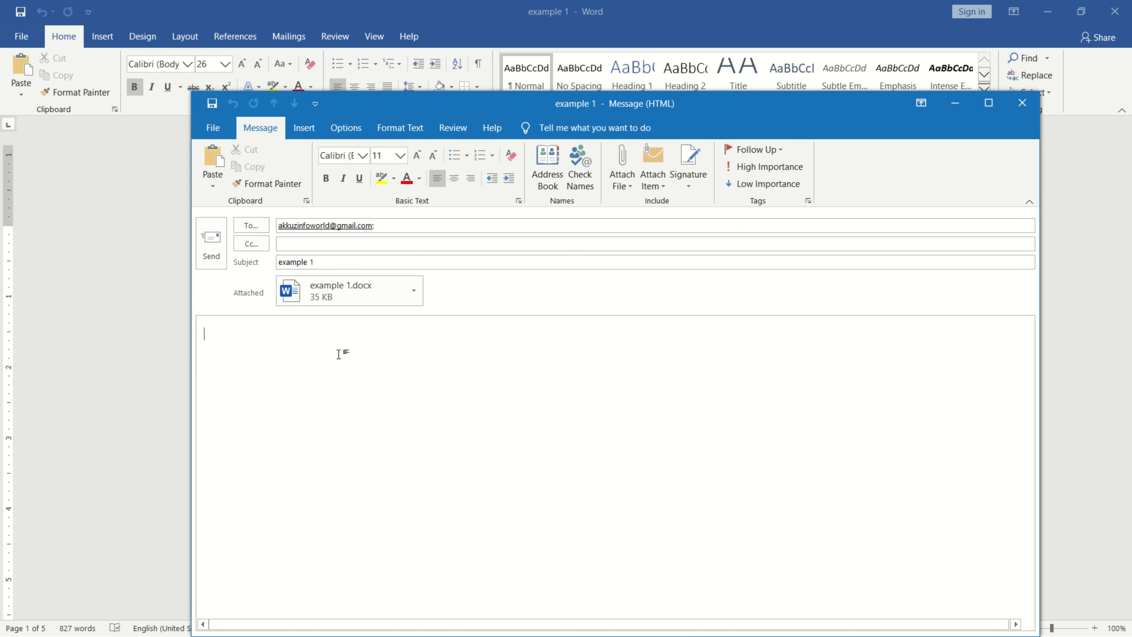
type("Hi Good Morning,")
key("Return")
type("Find attachment")
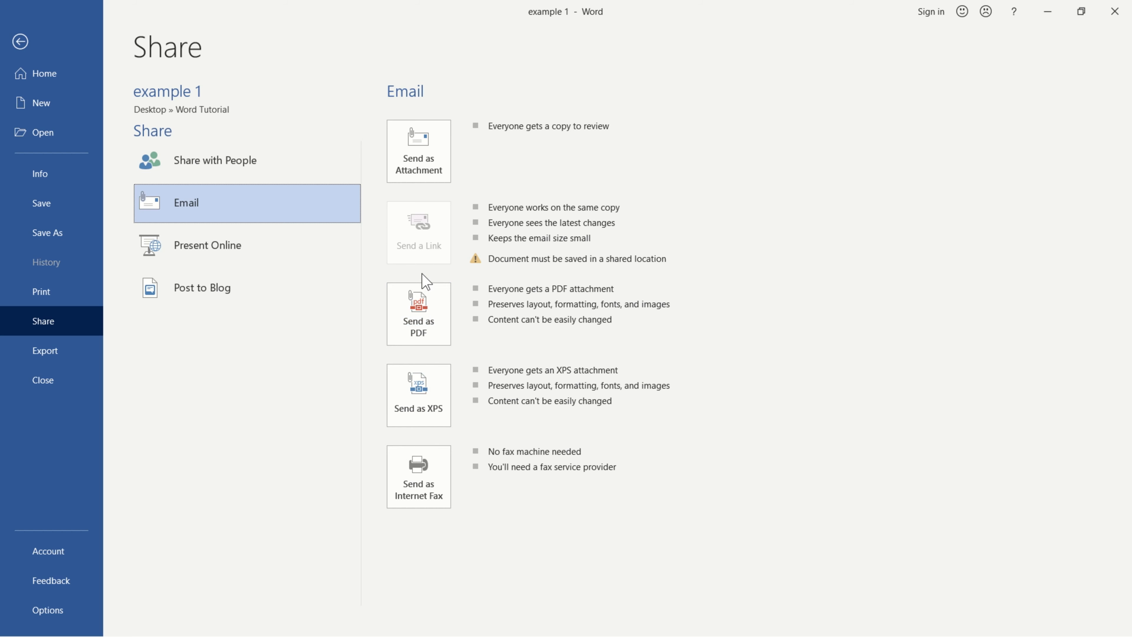
left_click(426, 317)
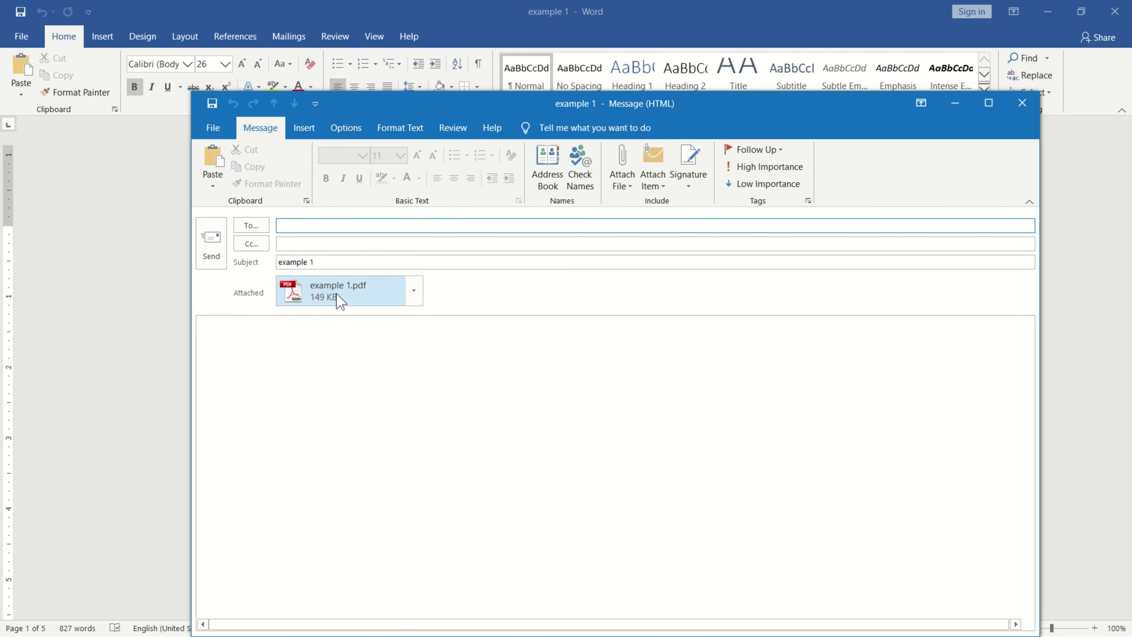
left_click(1019, 106)
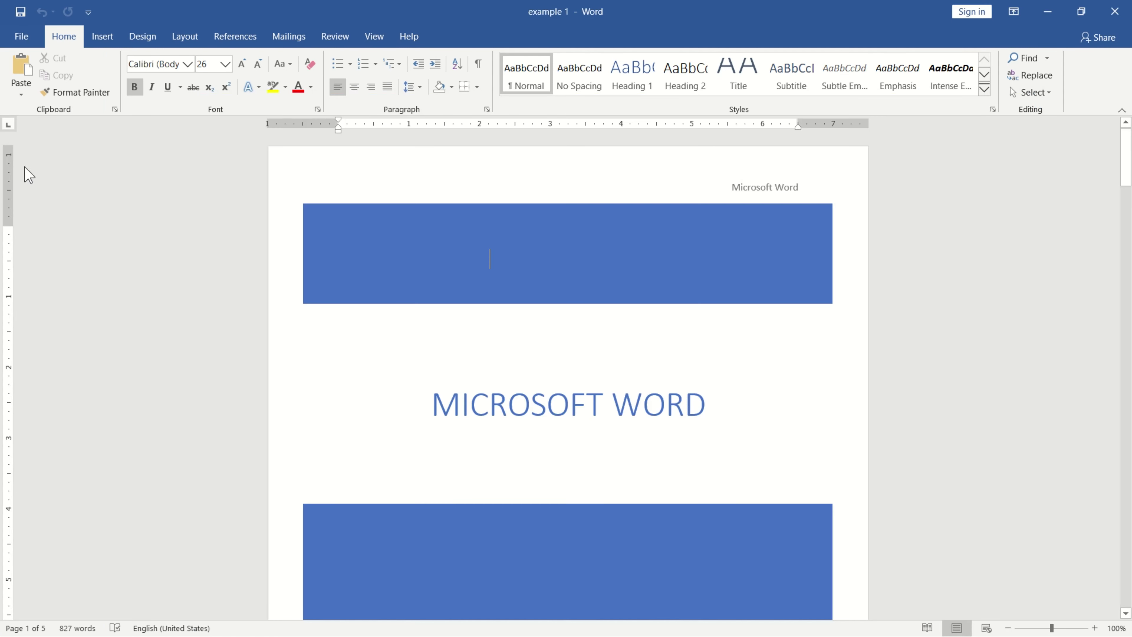
Return to File > Share and view the Present Online option for example 1.
left_click(21, 37)
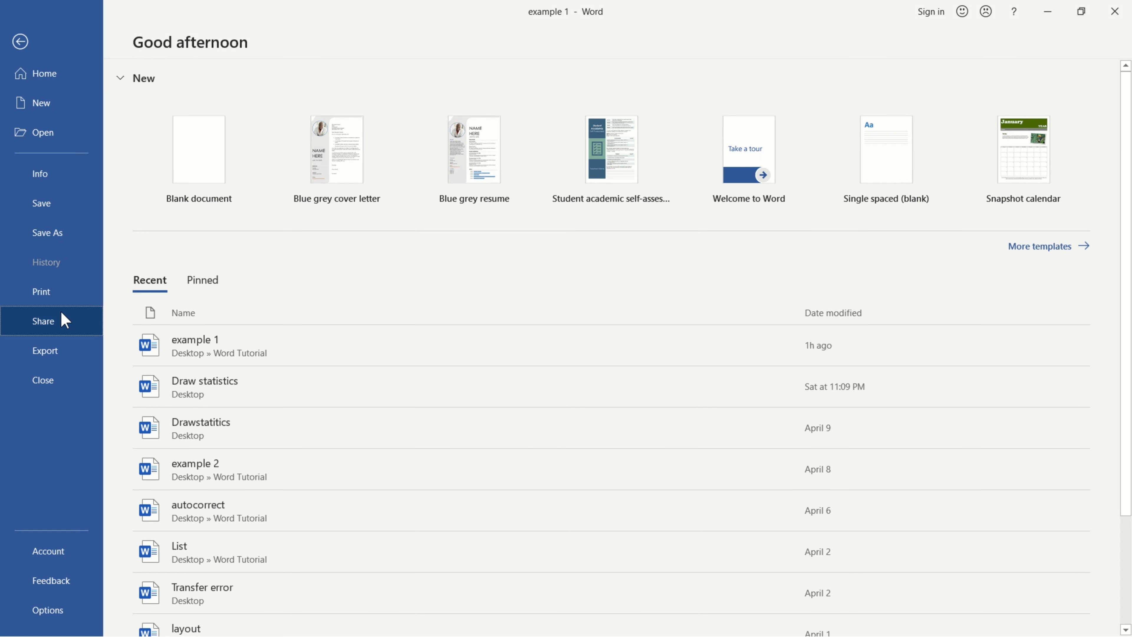
left_click(64, 320)
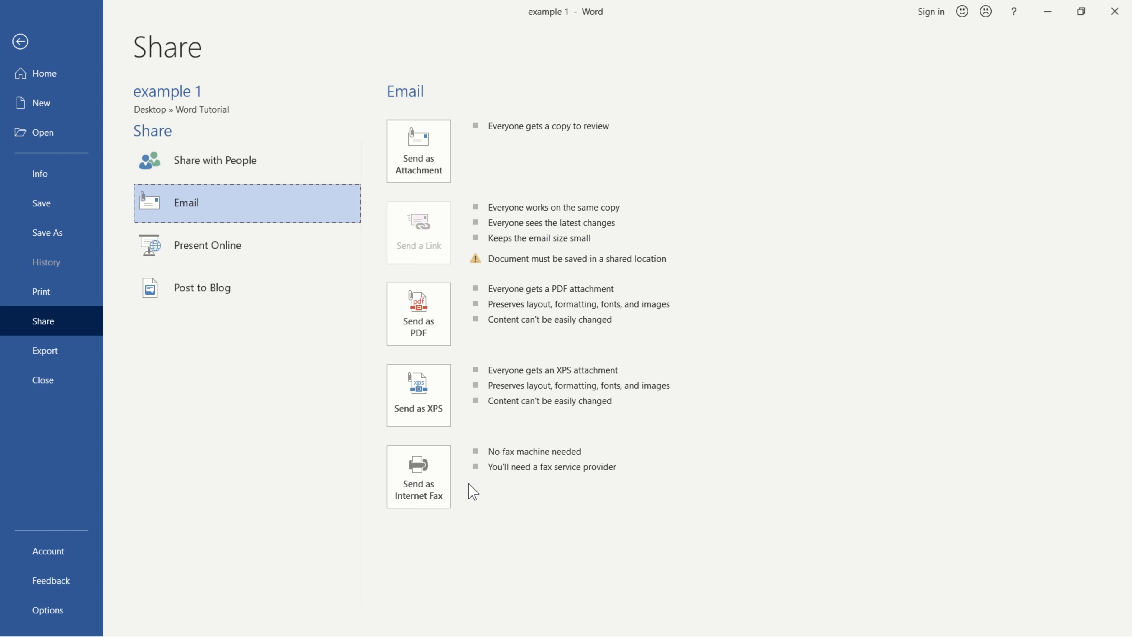
left_click(199, 257)
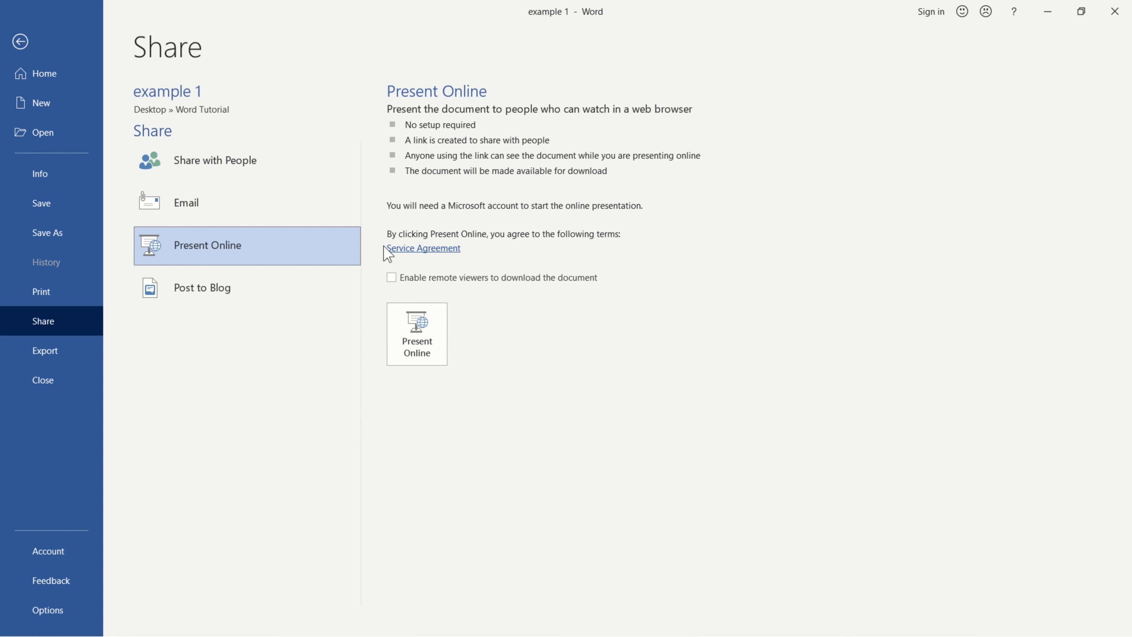
Sign in to a Microsoft account and view the Post to Blog options, including WordPress and TypePad.
left_click(941, 13)
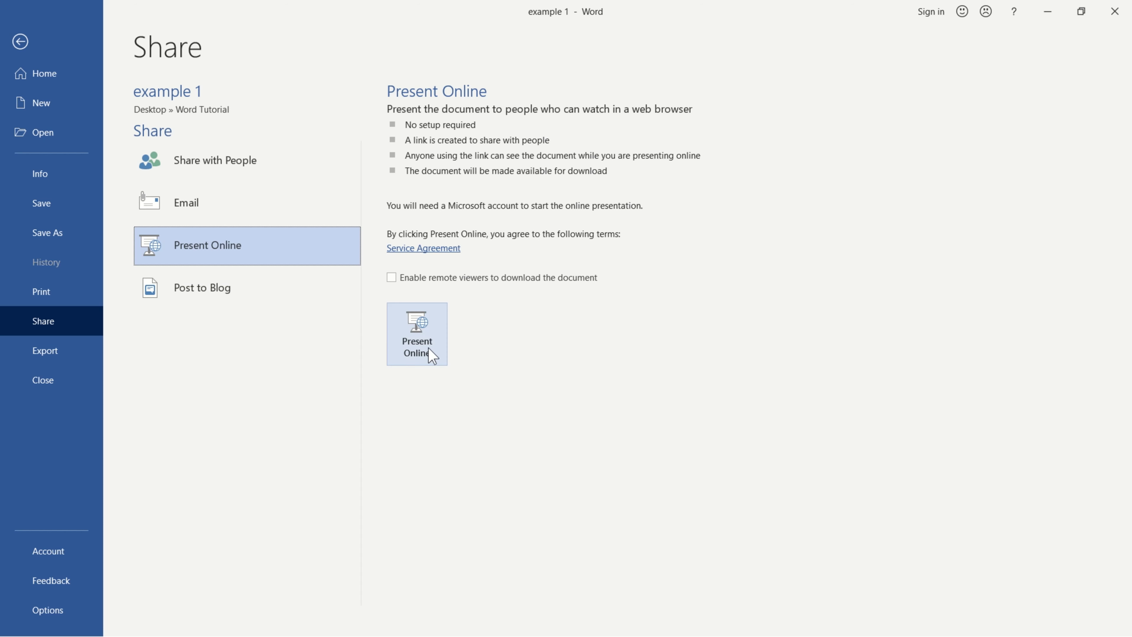
left_click(205, 297)
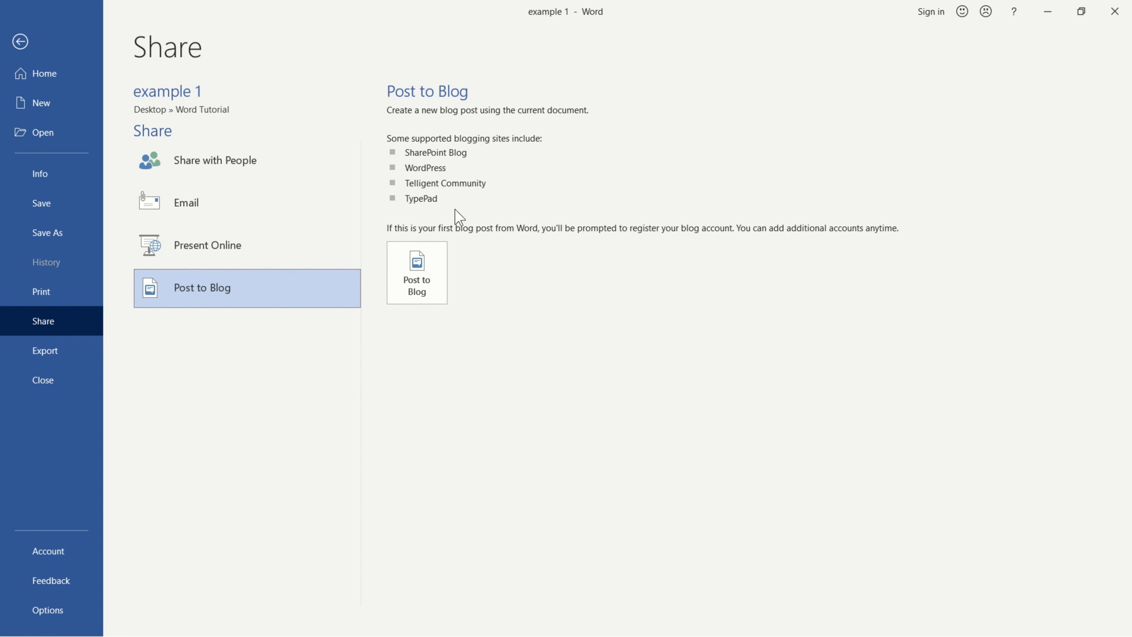
Open example 1 as a blog post and register an 'Other' blog account, reaching MetaWebLog setup.
left_click(421, 298)
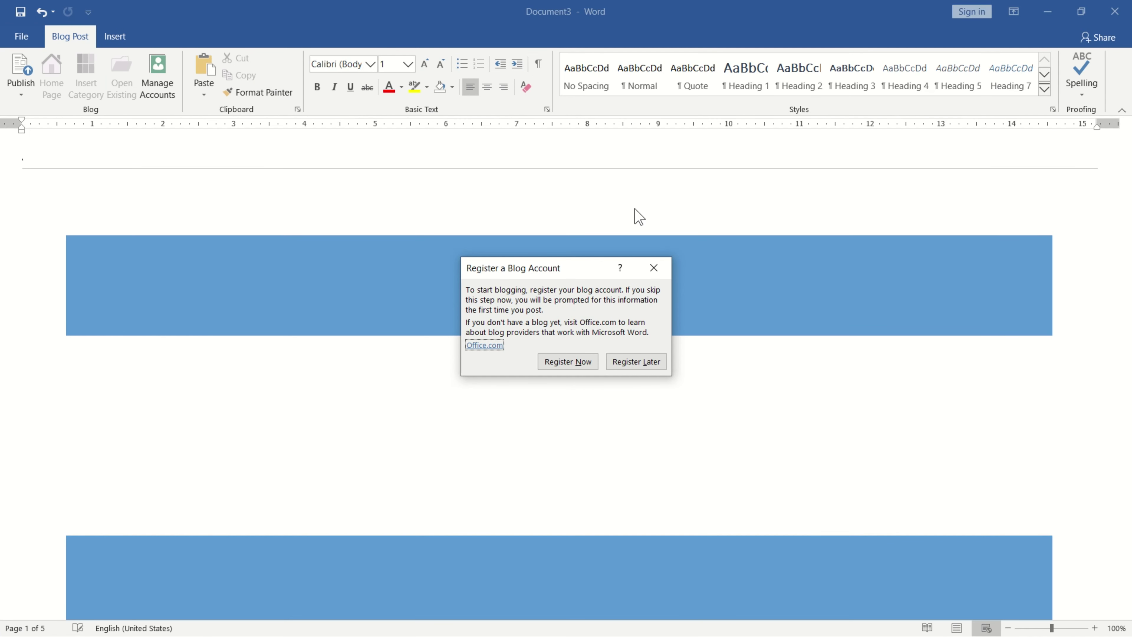
left_click(579, 364)
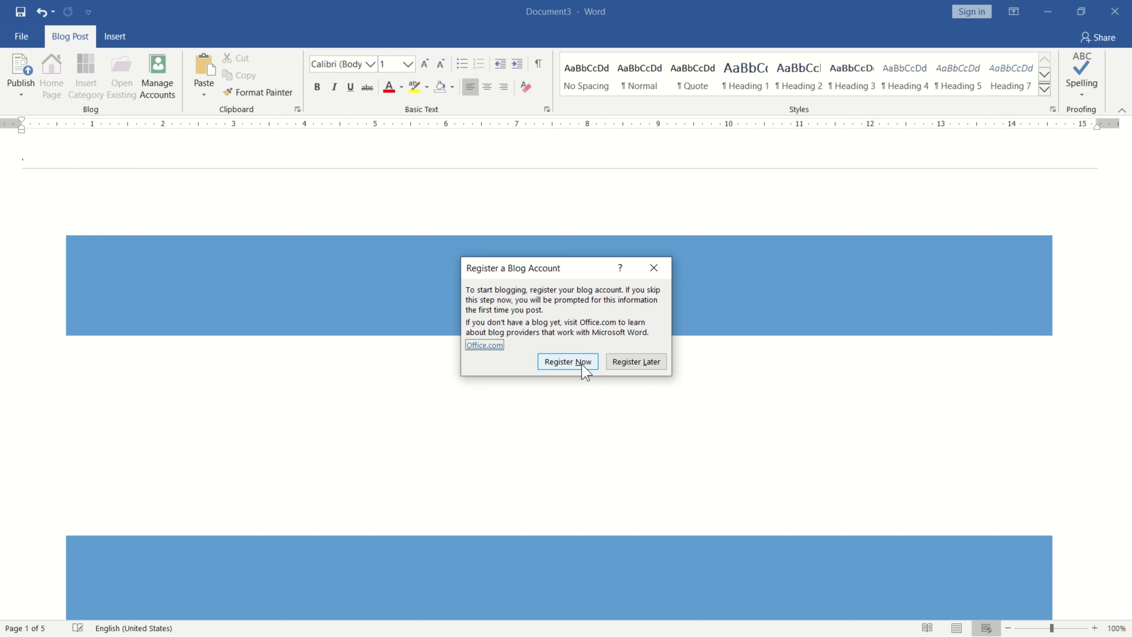
left_click(581, 364)
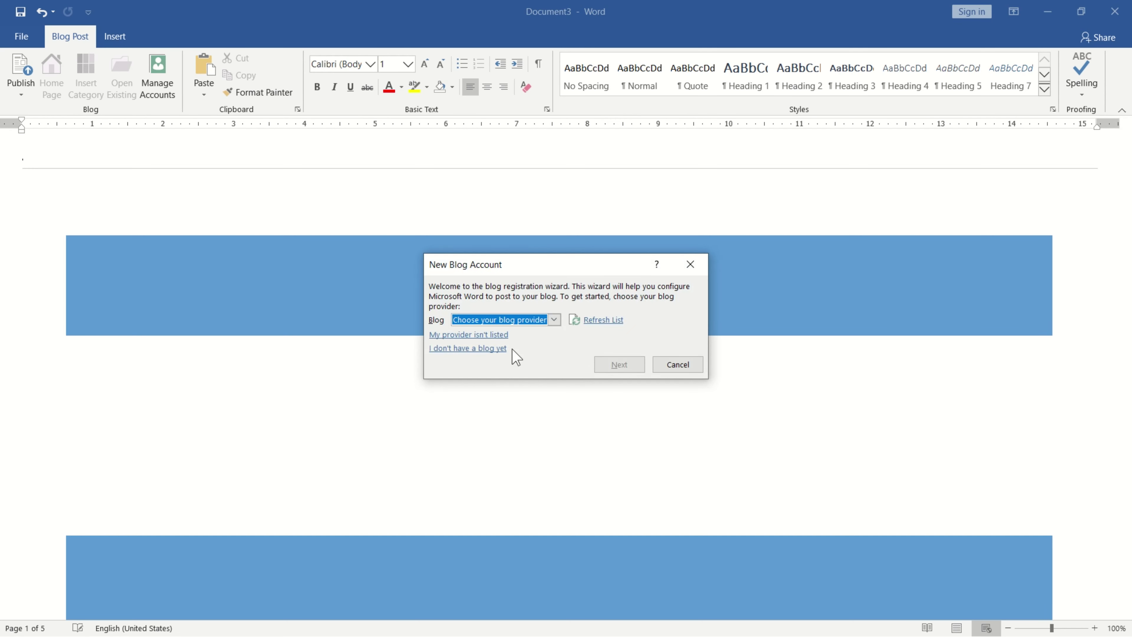
left_click(554, 319)
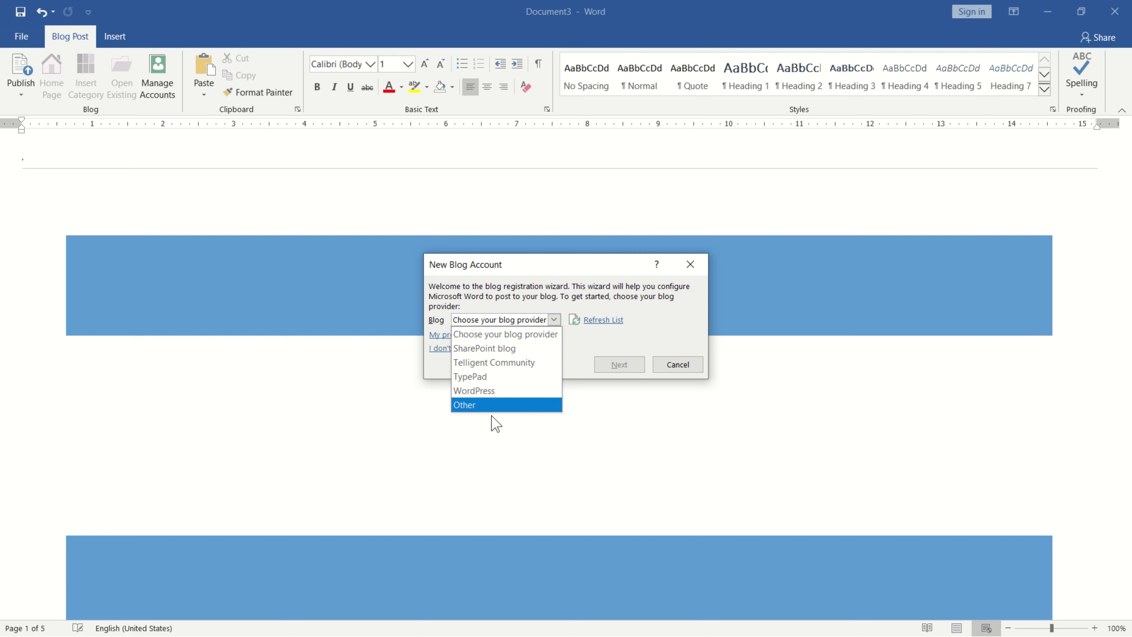
left_click(493, 406)
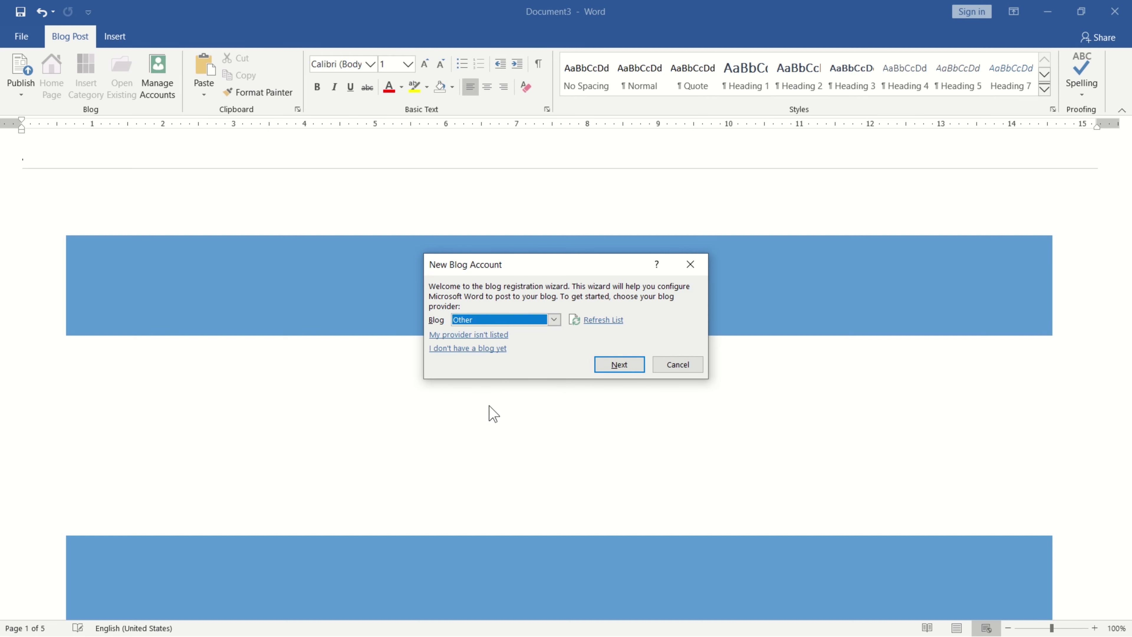
left_click(606, 365)
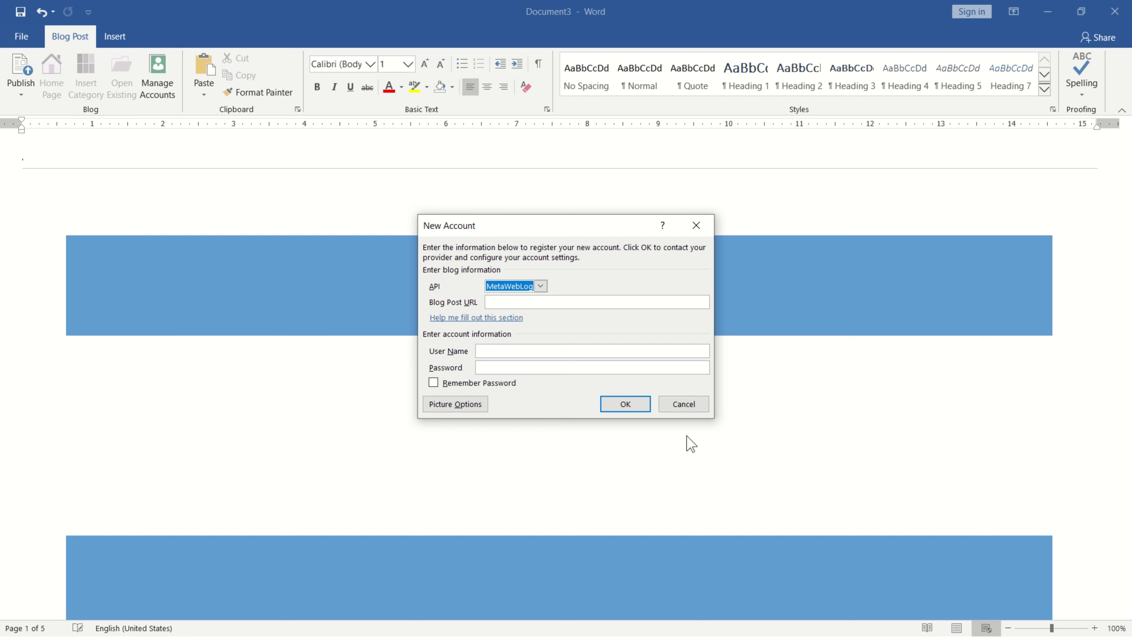
Cancel the New Account blog registration dialog.
left_click(684, 409)
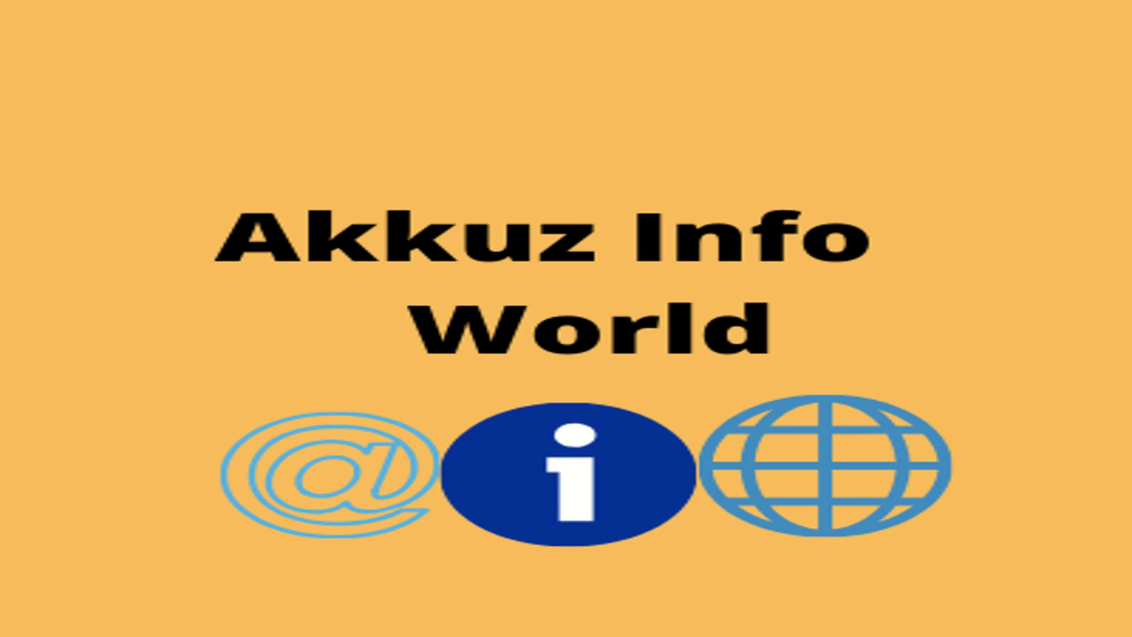